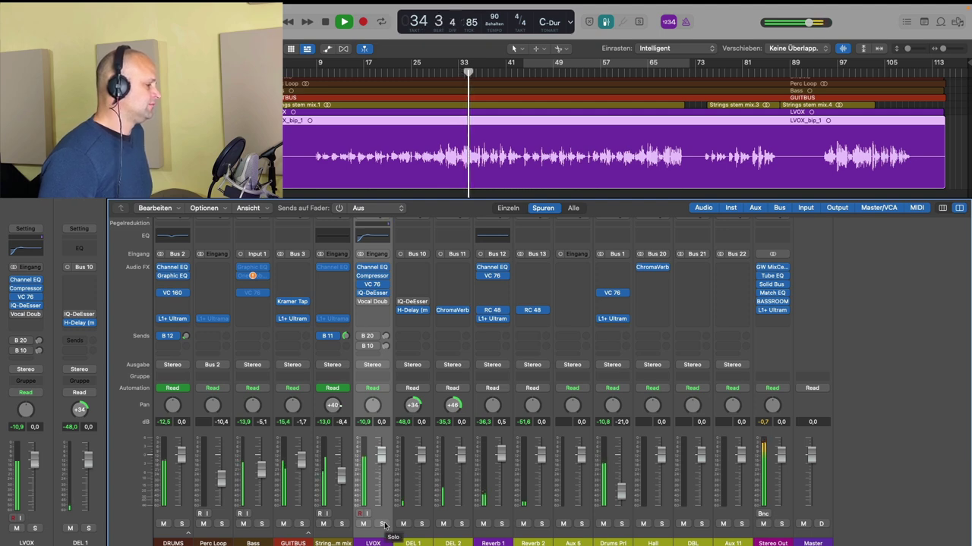
Step: Solo the LVOX vocal track and open its Vocal Doubler with playback stopped
{"action": "left_click", "coordinate": [385, 524]}
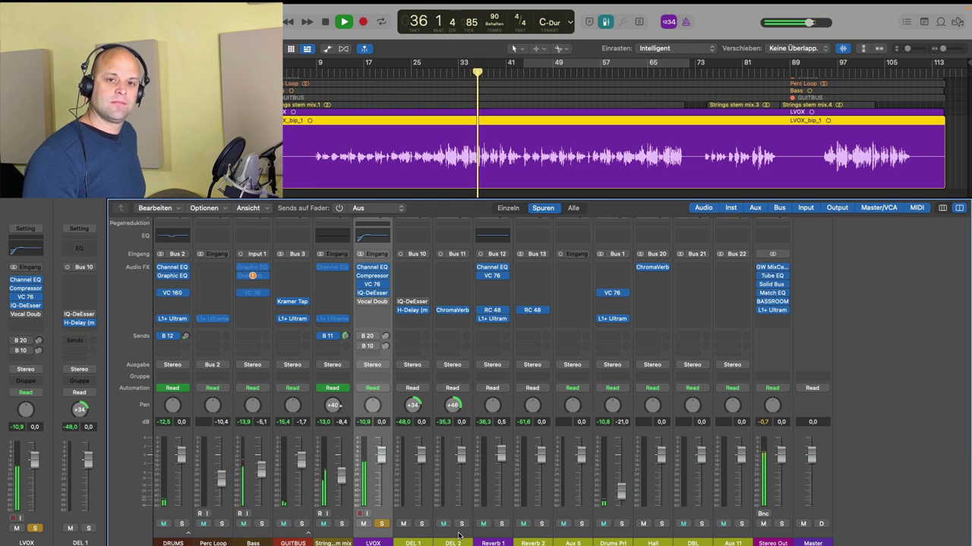
{"action": "key", "text": "space"}
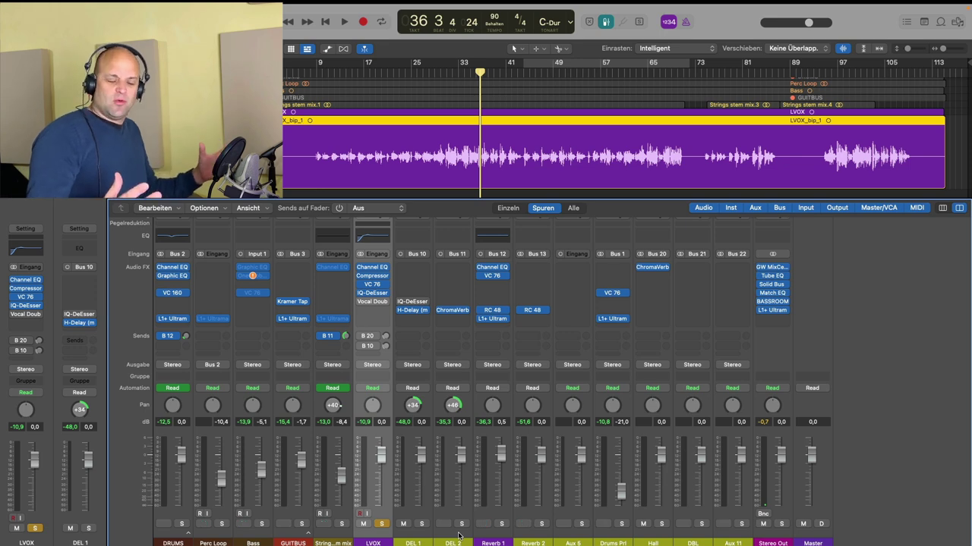
{"action": "left_click", "coordinate": [377, 307]}
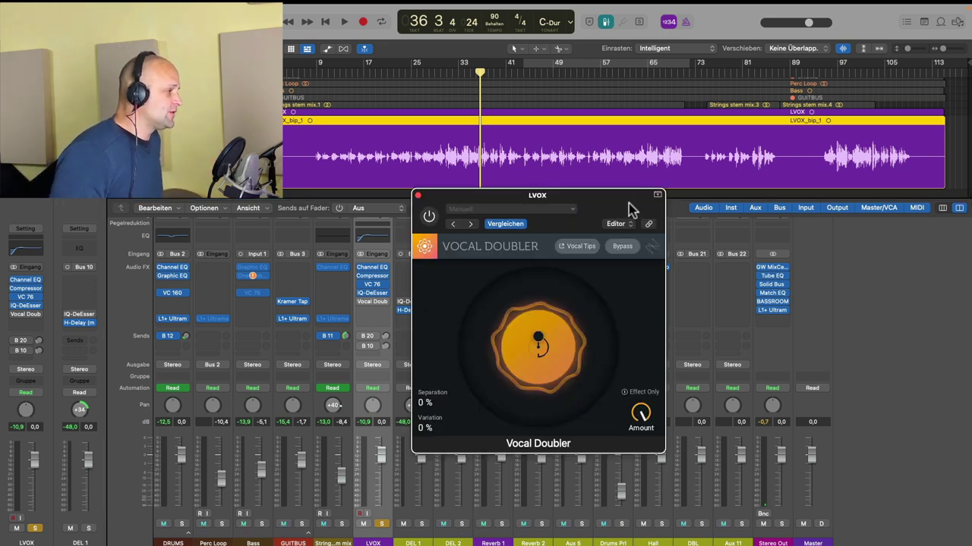
{"action": "left_click_drag", "start_coordinate": [628, 208], "coordinate": [615, 202]}
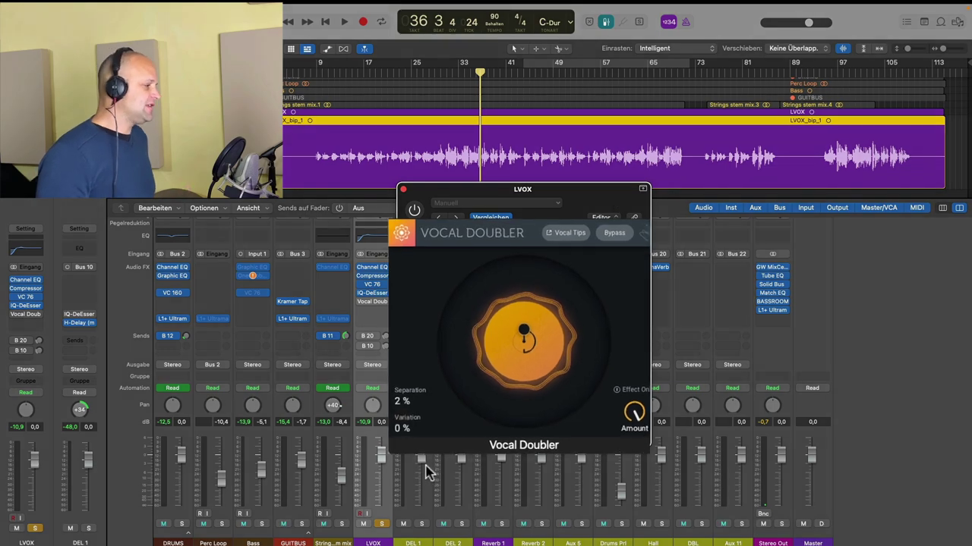
Step: Try the LVOX Vocal Doubler at 45% separation and 50% variation with Effect Only turned on
{"action": "left_click_drag", "start_coordinate": [394, 429], "coordinate": [382, 363]}
{"action": "left_click_drag", "start_coordinate": [381, 448], "coordinate": [335, 374]}
{"action": "mouse_move", "coordinate": [691, 445]}
{"action": "left_click_drag", "start_coordinate": [697, 476], "coordinate": [668, 430]}
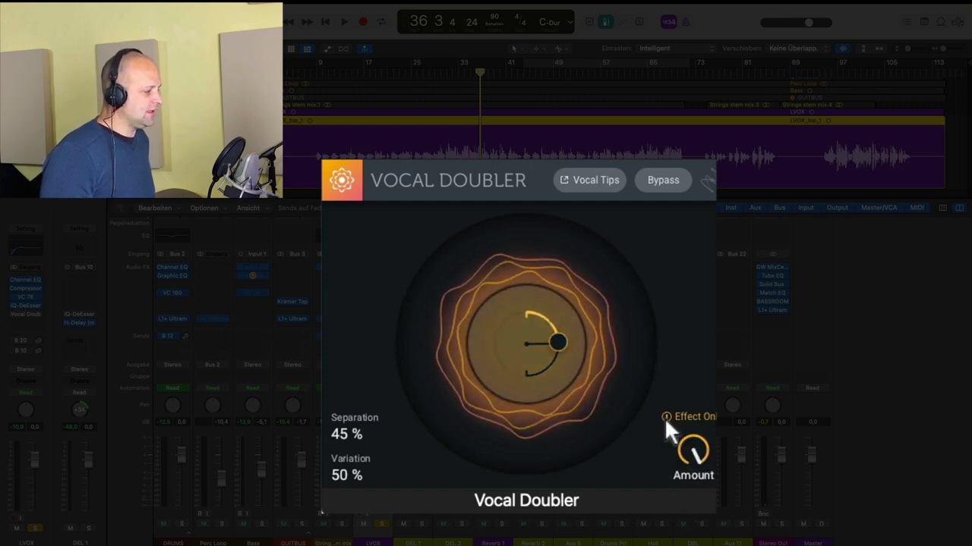
Step: Sweep the doubler up to about 97% separation and 60% variation, and return both to 0%
{"action": "left_click_drag", "start_coordinate": [553, 336], "coordinate": [520, 328]}
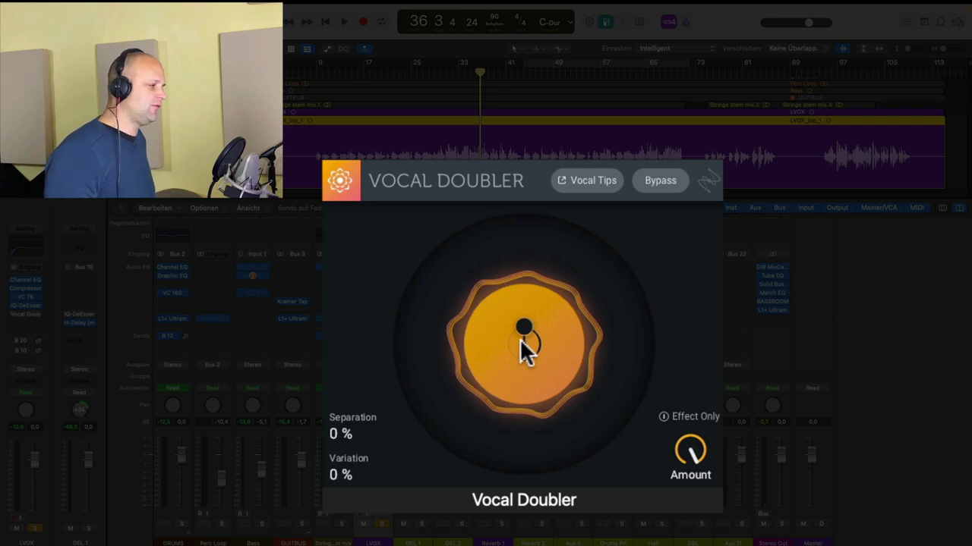
{"action": "left_click_drag", "start_coordinate": [340, 432], "coordinate": [336, 403]}
{"action": "left_click_drag", "start_coordinate": [524, 319], "coordinate": [578, 358]}
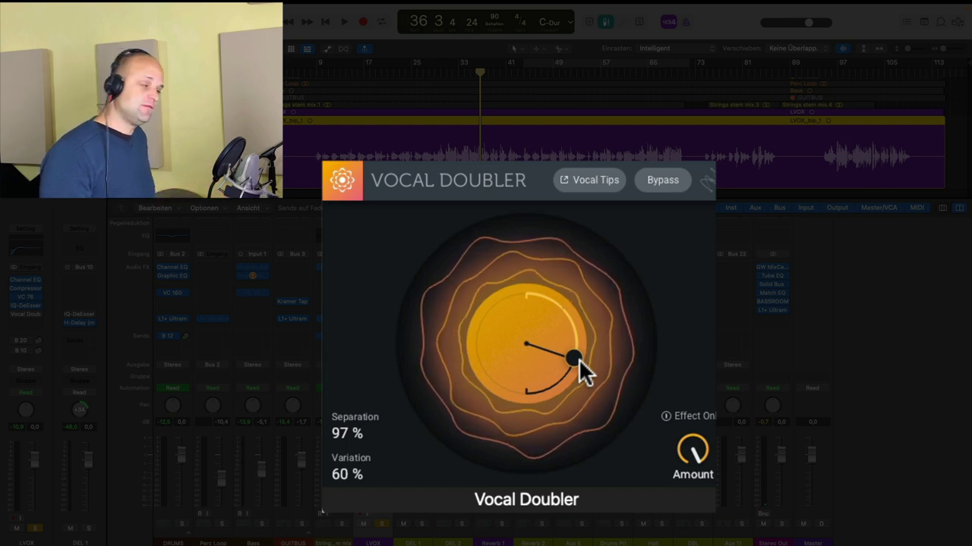
{"action": "left_click_drag", "start_coordinate": [575, 359], "coordinate": [517, 347]}
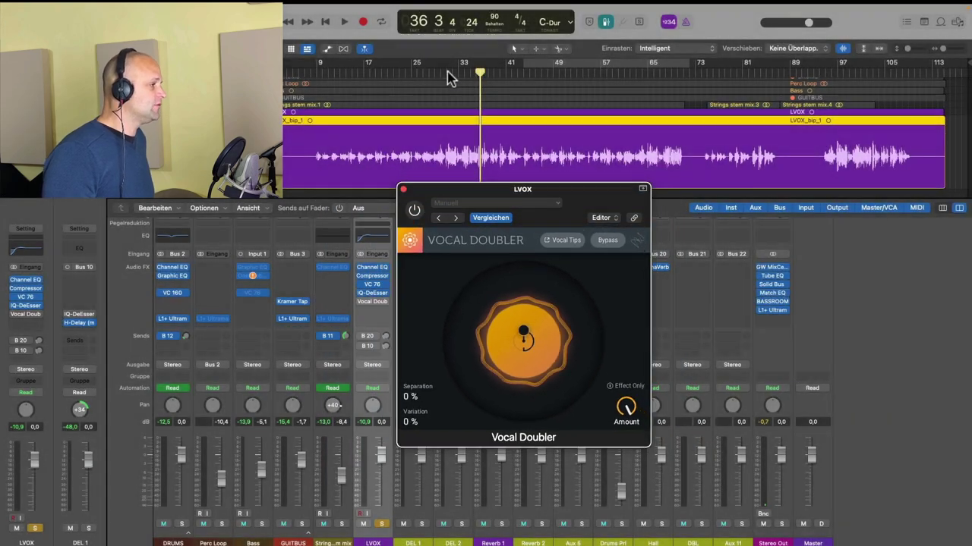
Step: Play the soloed vocal from about bar 31 and raise the doubler to 100% separation and 74% variation
{"action": "left_click", "coordinate": [448, 75]}
{"action": "key", "text": "space"}
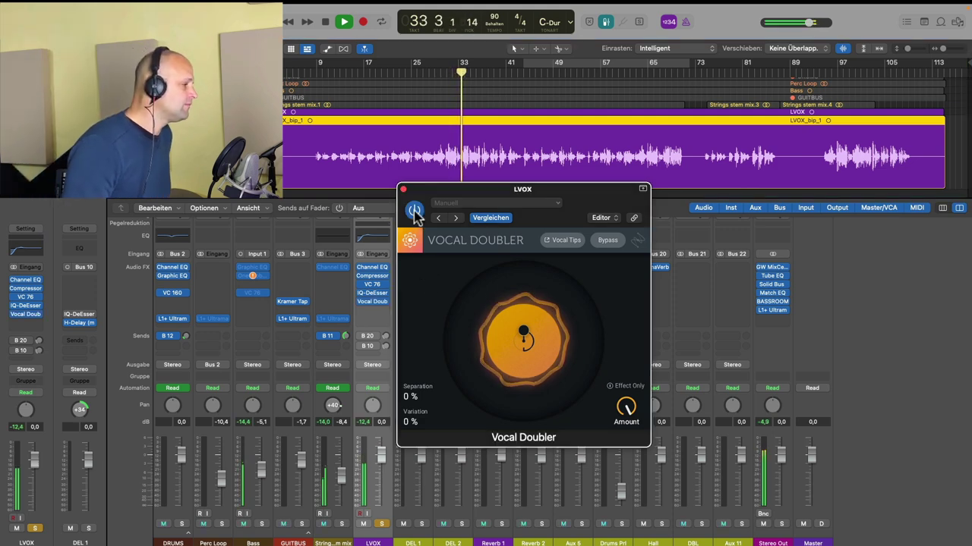
{"action": "left_click_drag", "start_coordinate": [524, 336], "coordinate": [522, 308]}
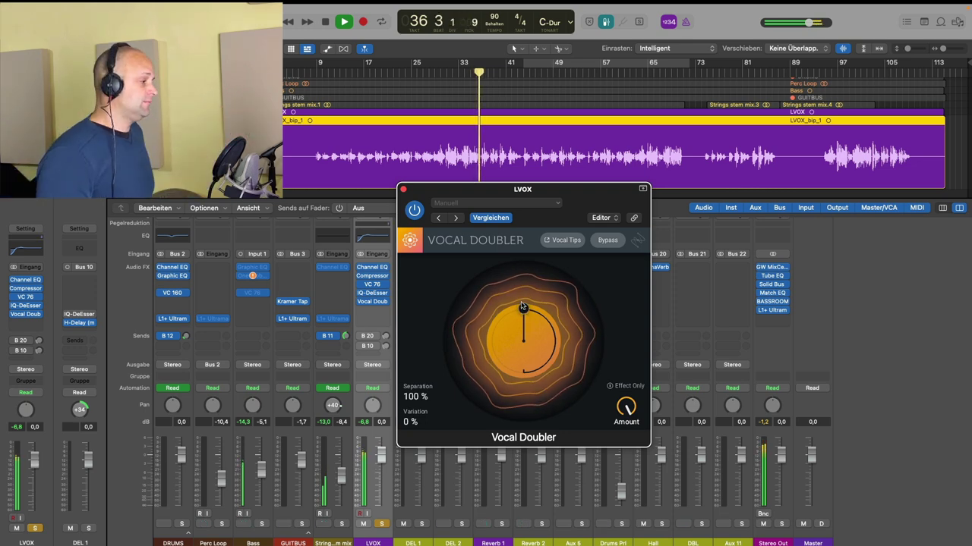
{"action": "left_click_drag", "start_coordinate": [524, 309], "coordinate": [554, 373]}
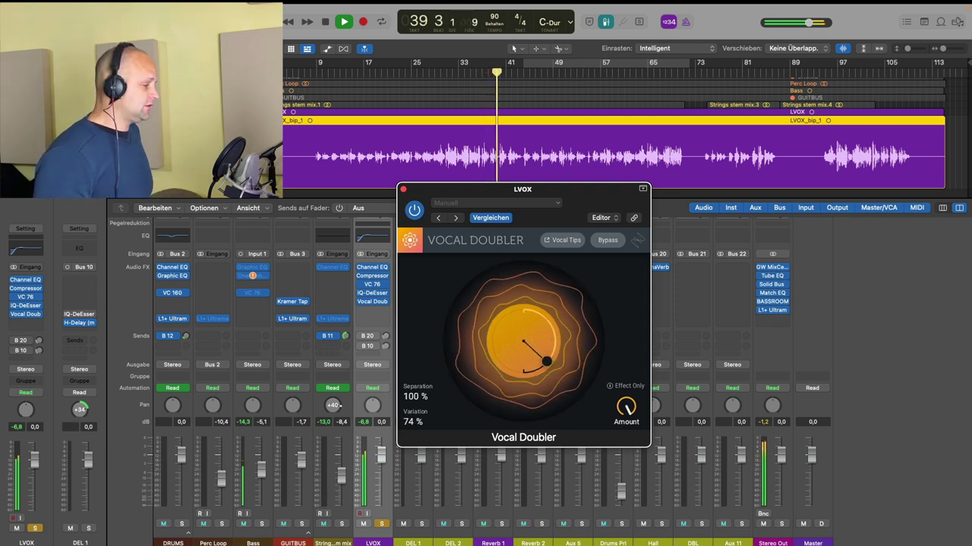
Step: Unsolo LVOX and set the doubler to 70% separation, 55% variation and 68% amount within the full mix
{"action": "left_click", "coordinate": [383, 531]}
{"action": "mouse_move", "coordinate": [626, 410]}
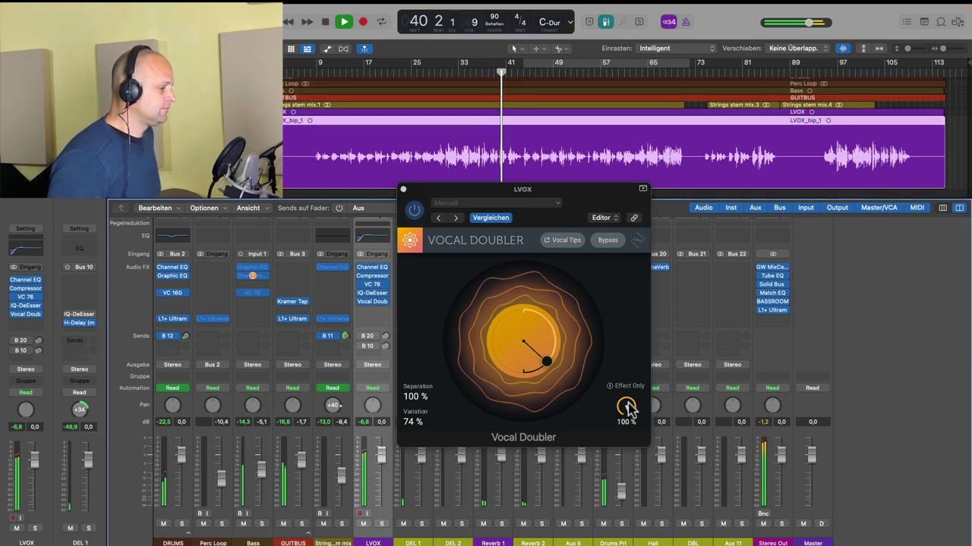
{"action": "mouse_move", "coordinate": [546, 362]}
{"action": "left_mouse_down"}
{"action": "mouse_move", "coordinate": [539, 343]}
{"action": "mouse_move", "coordinate": [562, 351]}
{"action": "left_mouse_up"}
{"action": "left_click_drag", "start_coordinate": [626, 407], "coordinate": [622, 444]}
{"action": "left_click_drag", "start_coordinate": [622, 411], "coordinate": [623, 416]}
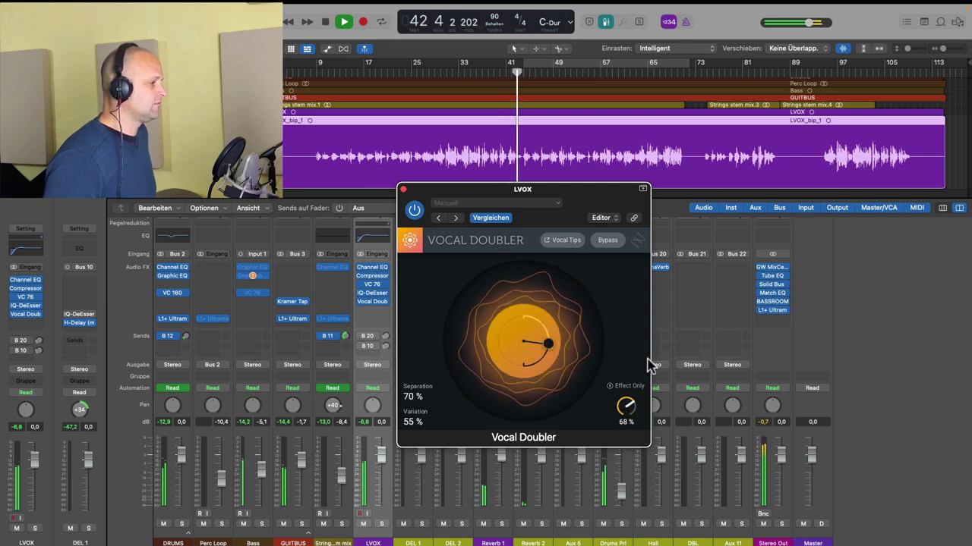
Step: Audition a further passage with the doubler at 80% separation, 42% variation and 62% amount, and stop playback
{"action": "left_click", "coordinate": [537, 74]}
{"action": "mouse_move", "coordinate": [548, 343]}
{"action": "left_mouse_down"}
{"action": "mouse_move", "coordinate": [546, 319]}
{"action": "mouse_move", "coordinate": [549, 339]}
{"action": "mouse_move", "coordinate": [557, 326]}
{"action": "mouse_move", "coordinate": [551, 335]}
{"action": "left_mouse_up"}
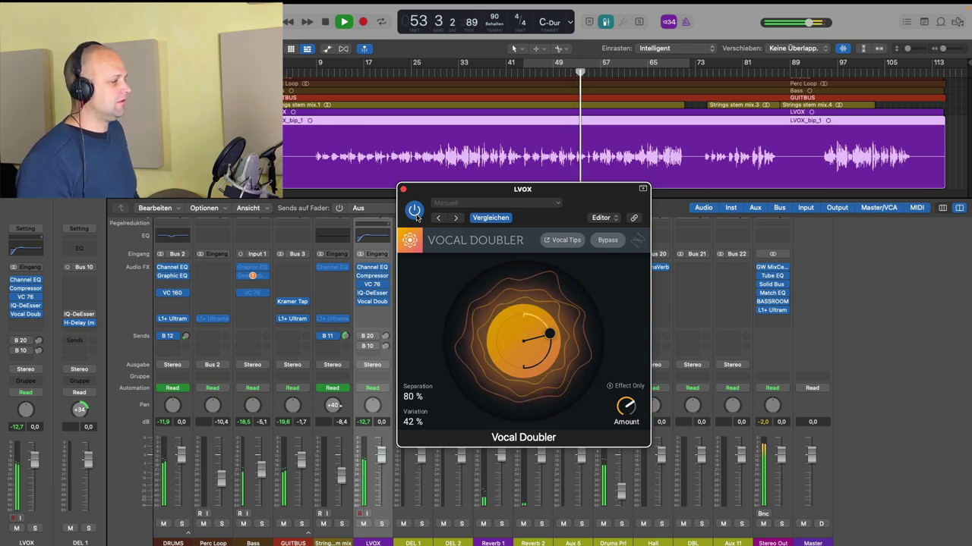
{"action": "key", "text": "space"}
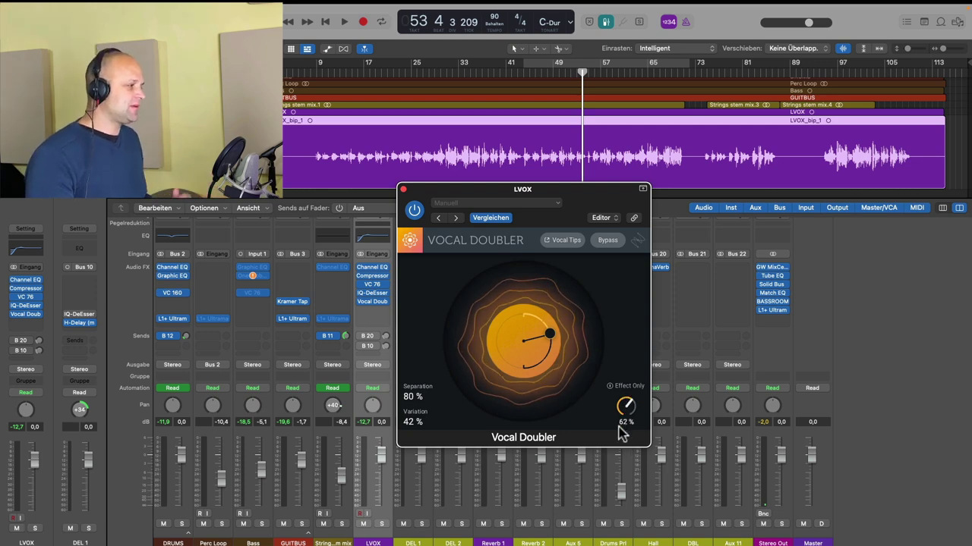
Step: Close the doubler window and remove the Vocal Doubler insert from the LVOX channel
{"action": "left_click", "coordinate": [403, 189]}
{"action": "left_click", "coordinate": [386, 300]}
{"action": "left_click", "coordinate": [408, 298]}
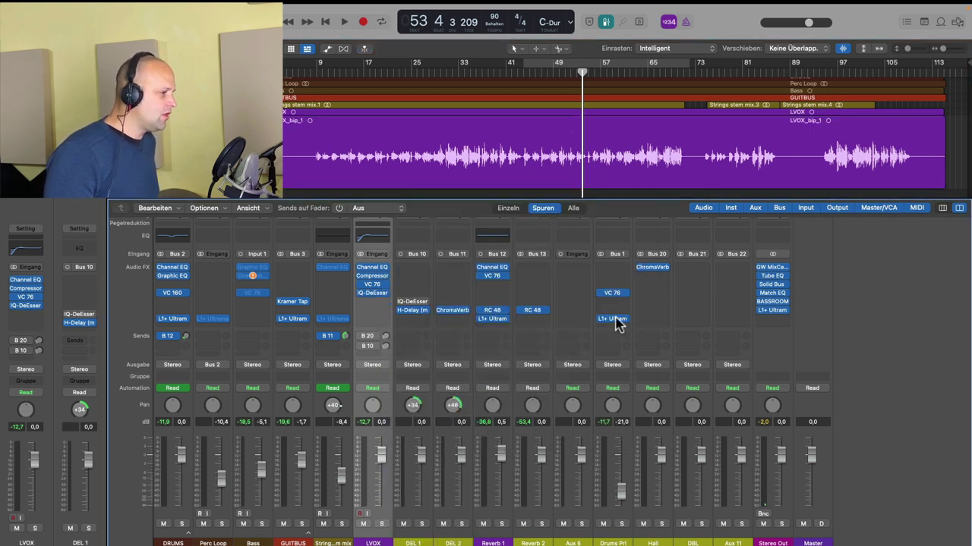
Step: Insert a Vocal Doubler on the DBL aux channel and turn on Effect Only
{"action": "left_click", "coordinate": [689, 269]}
{"action": "mouse_move", "coordinate": [711, 294]}
{"action": "left_click", "coordinate": [780, 297]}
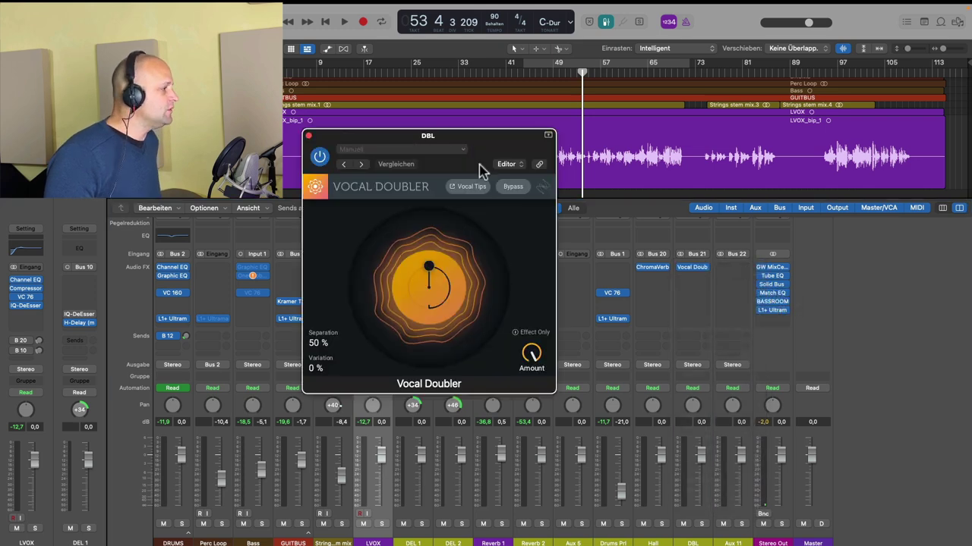
{"action": "left_click_drag", "start_coordinate": [503, 151], "coordinate": [736, 159]}
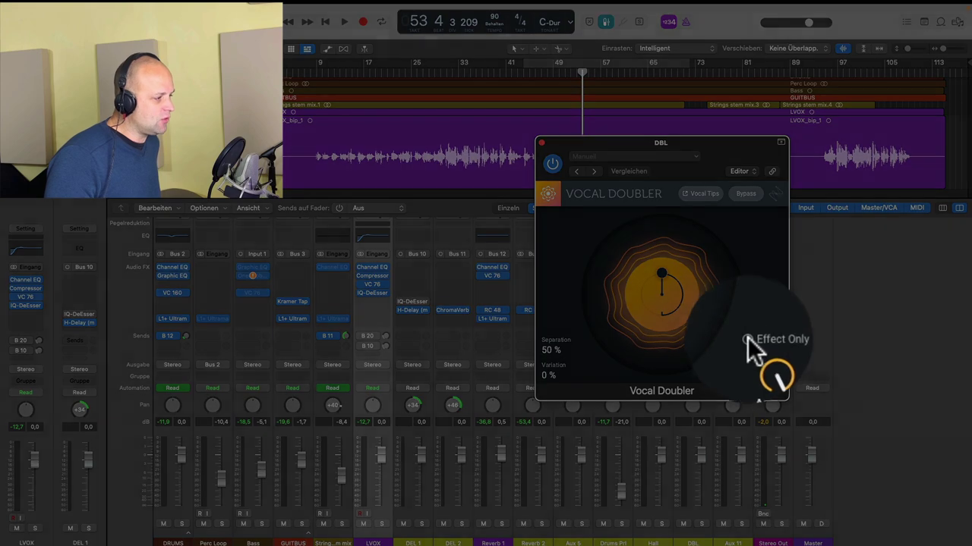
{"action": "left_click", "coordinate": [748, 341]}
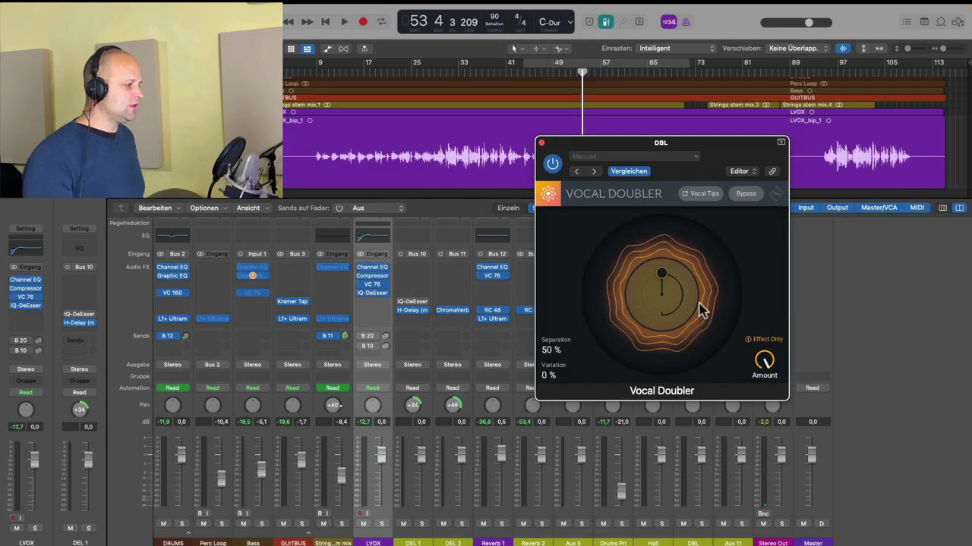
{"action": "left_click_drag", "start_coordinate": [596, 148], "coordinate": [758, 173]}
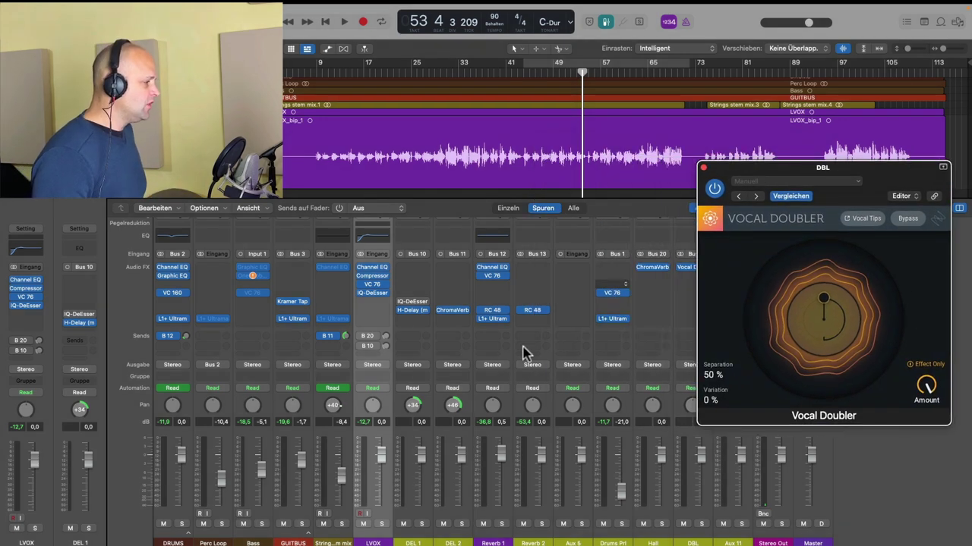
{"action": "left_click", "coordinate": [704, 168]}
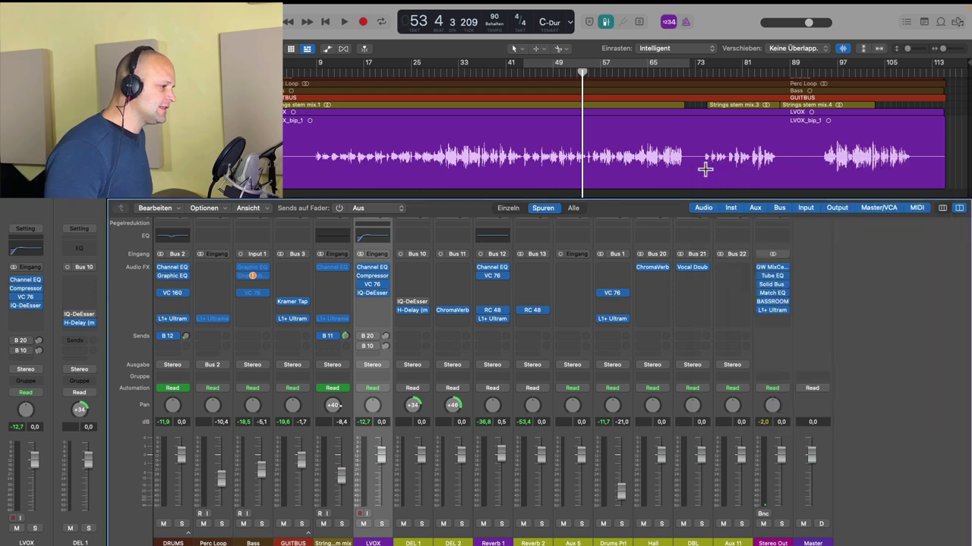
Step: Add a send from LVOX to Bus 21 (DBL) and set it to pre-fader
{"action": "left_click", "coordinate": [380, 358]}
{"action": "mouse_move", "coordinate": [388, 364]}
{"action": "left_click", "coordinate": [486, 350]}
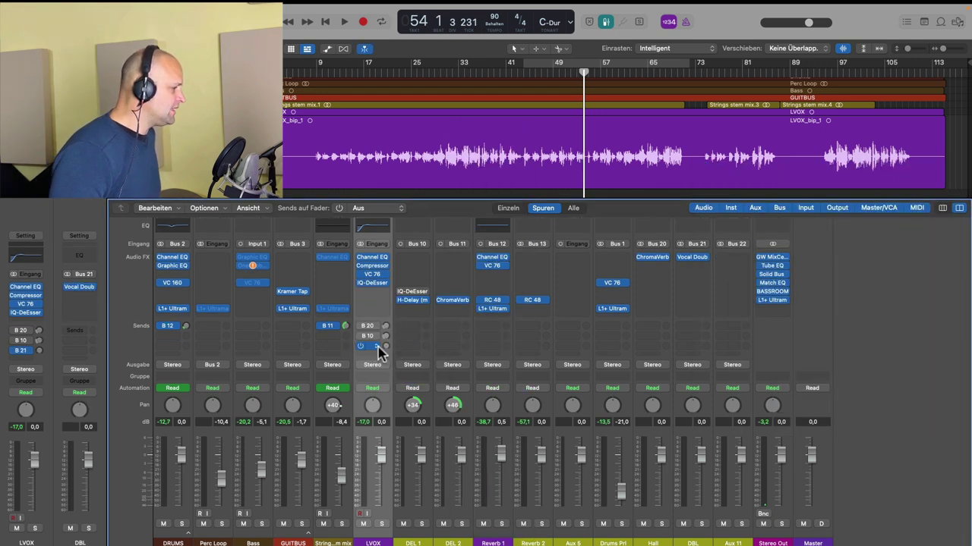
{"action": "right_click", "coordinate": [379, 351]}
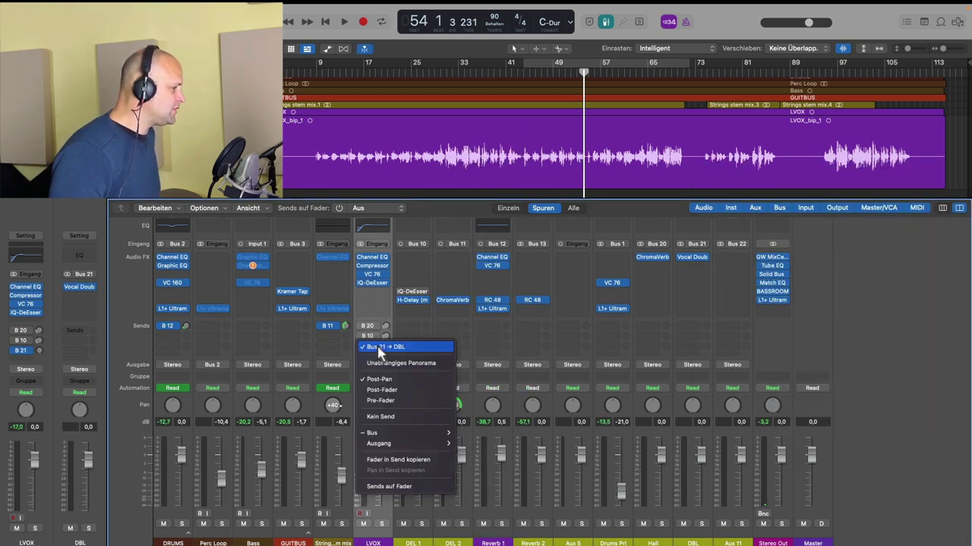
{"action": "left_click", "coordinate": [383, 401]}
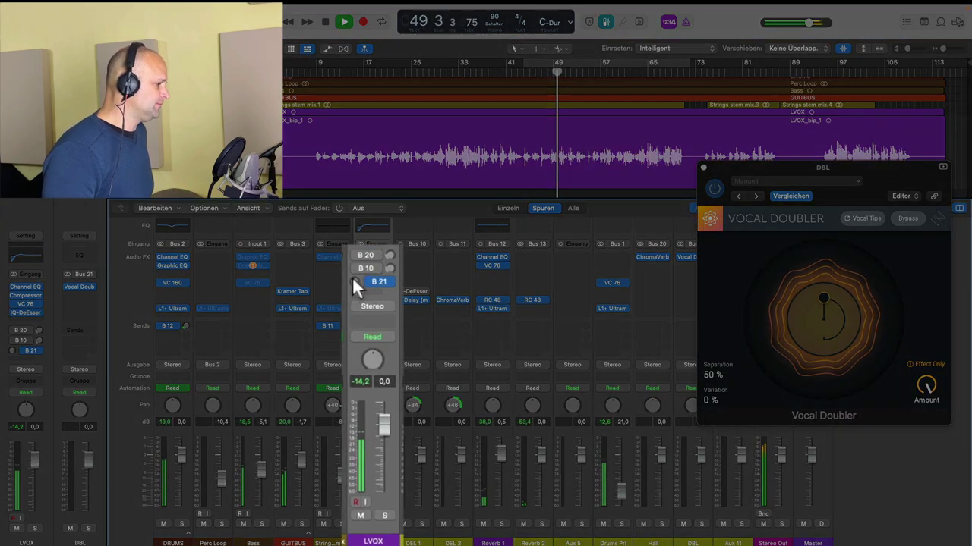
Step: During playback, raise the LVOX send to Bus 21 to 3.8 dB and bring it down to about -5.5 dB
{"action": "left_click_drag", "start_coordinate": [355, 282], "coordinate": [339, 249]}
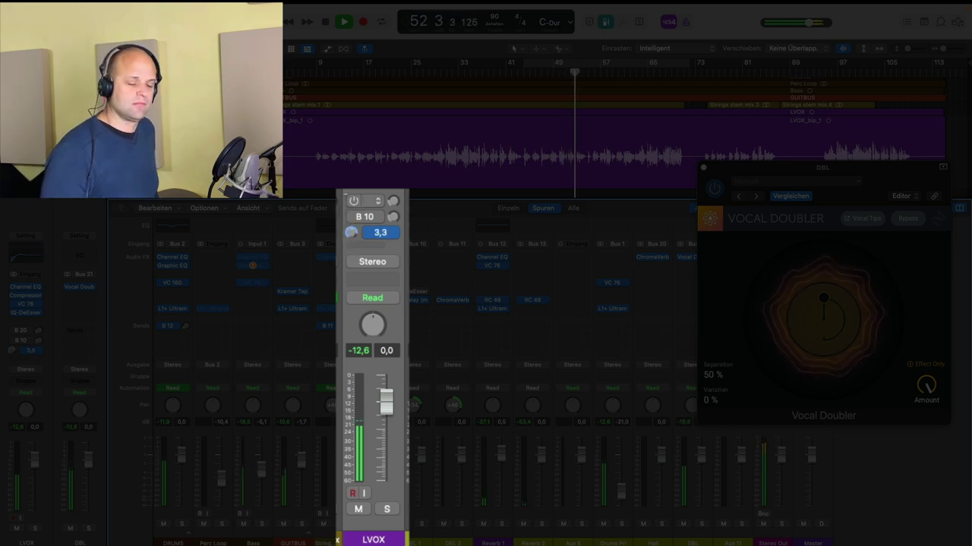
{"action": "left_click_drag", "start_coordinate": [353, 202], "coordinate": [352, 193]}
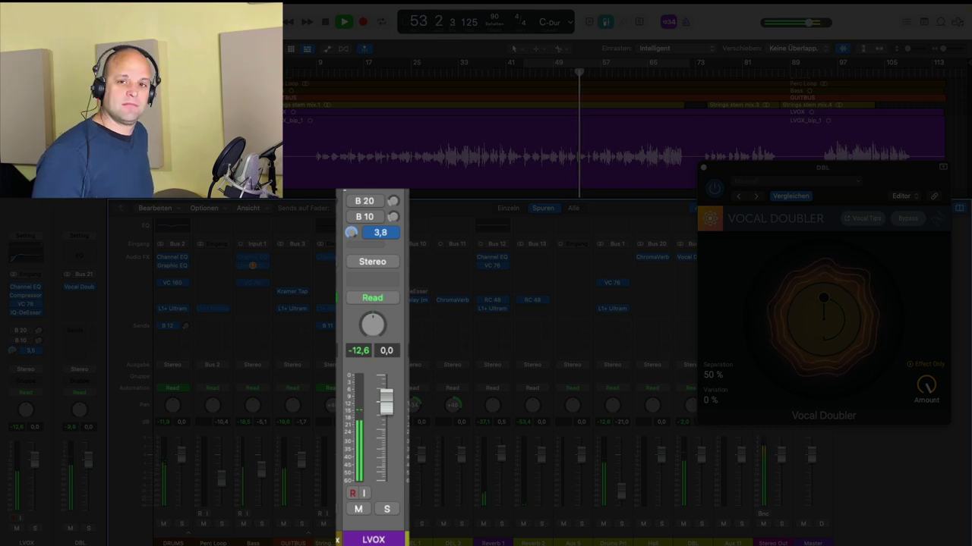
{"action": "left_click_drag", "start_coordinate": [350, 232], "coordinate": [353, 239]}
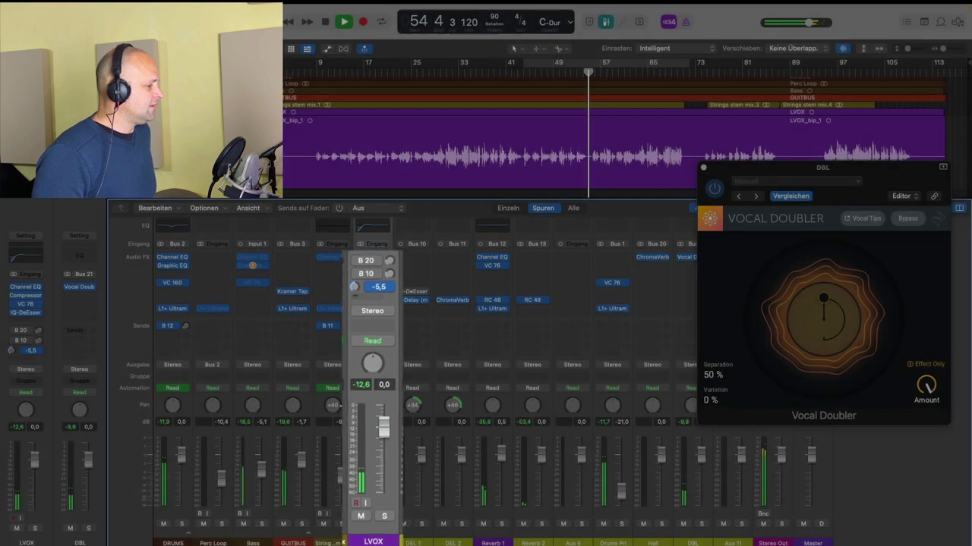
Step: Compare the mix with the DBL Vocal Doubler switched off and on, and stop playback
{"action": "left_click", "coordinate": [715, 191]}
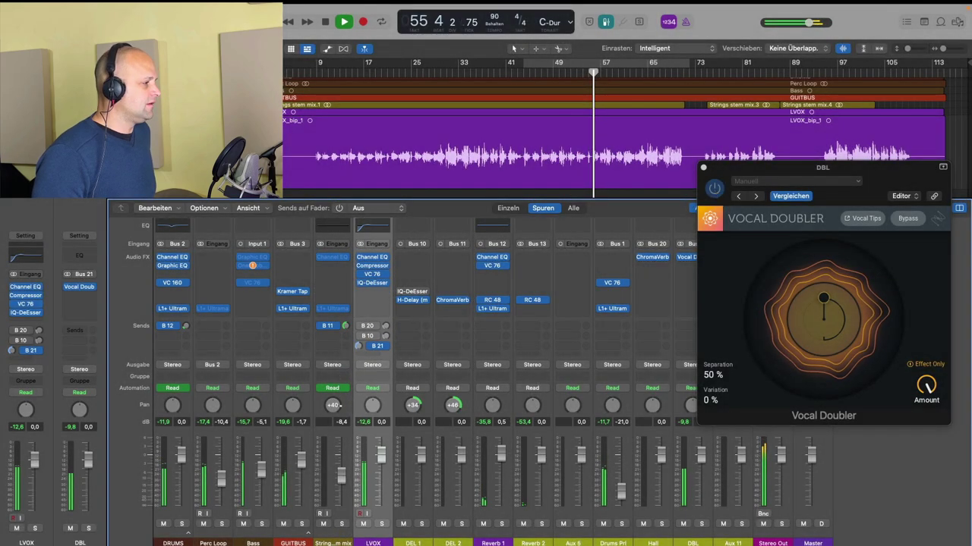
{"action": "left_click", "coordinate": [715, 191]}
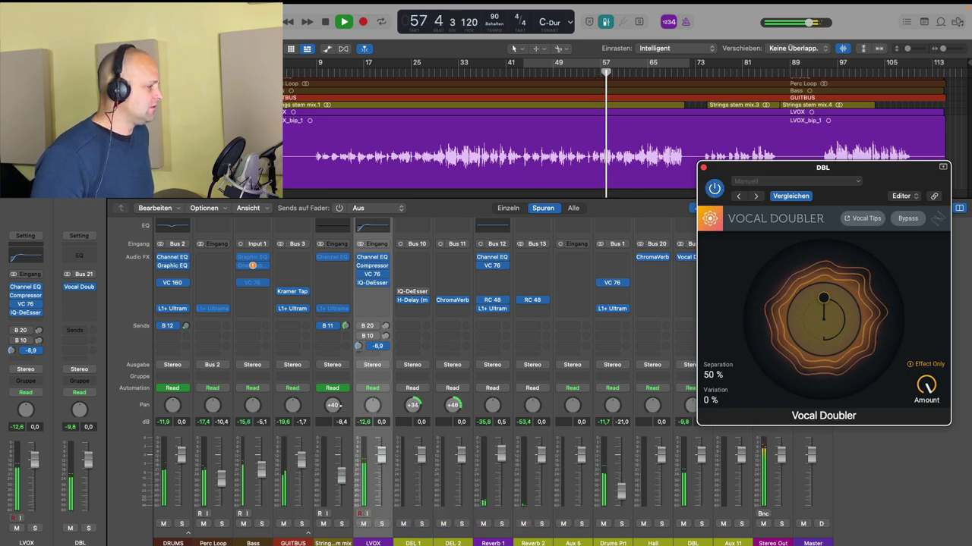
{"action": "key", "text": "space"}
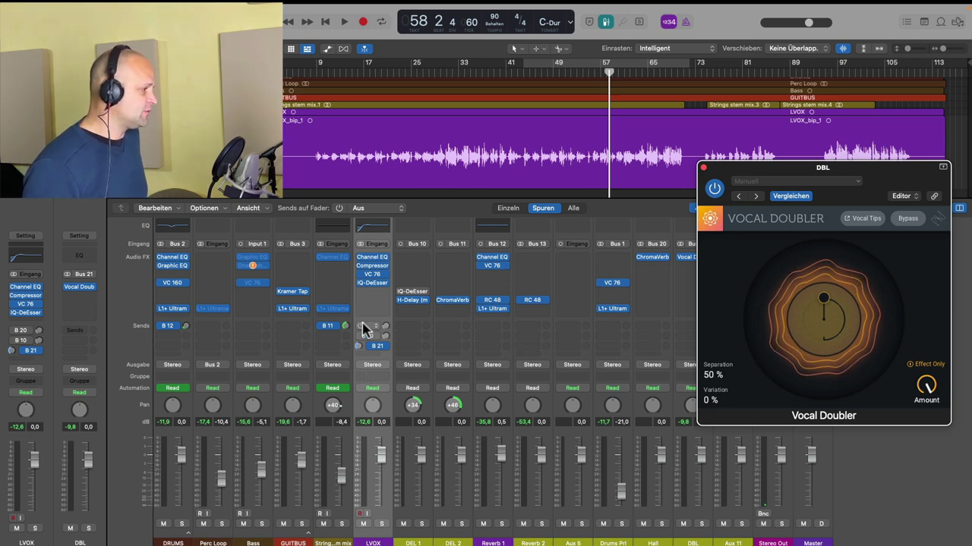
Step: Play the song's ending from about bar 95 and audition the vocal with the LVOX sends to Bus 20 and Bus 10 switched on
{"action": "left_click", "coordinate": [420, 453]}
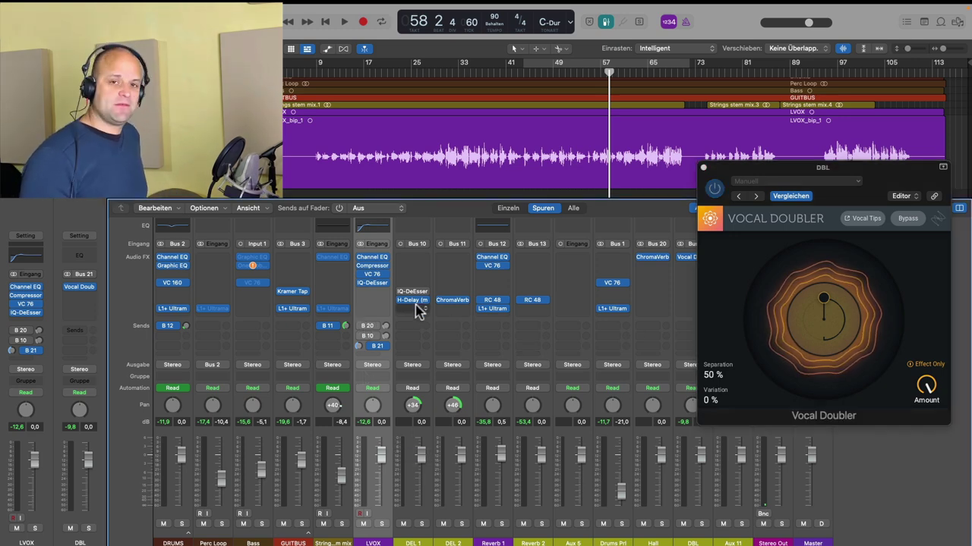
{"action": "key", "text": "space"}
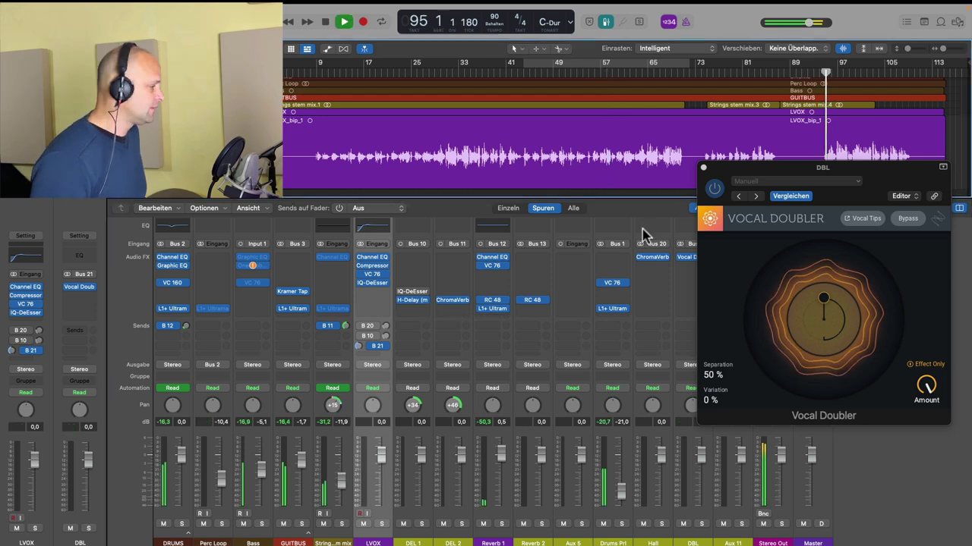
{"action": "mouse_move", "coordinate": [359, 347]}
{"action": "left_mouse_down"}
{"action": "mouse_move", "coordinate": [359, 330]}
{"action": "mouse_move", "coordinate": [357, 346]}
{"action": "left_mouse_up"}
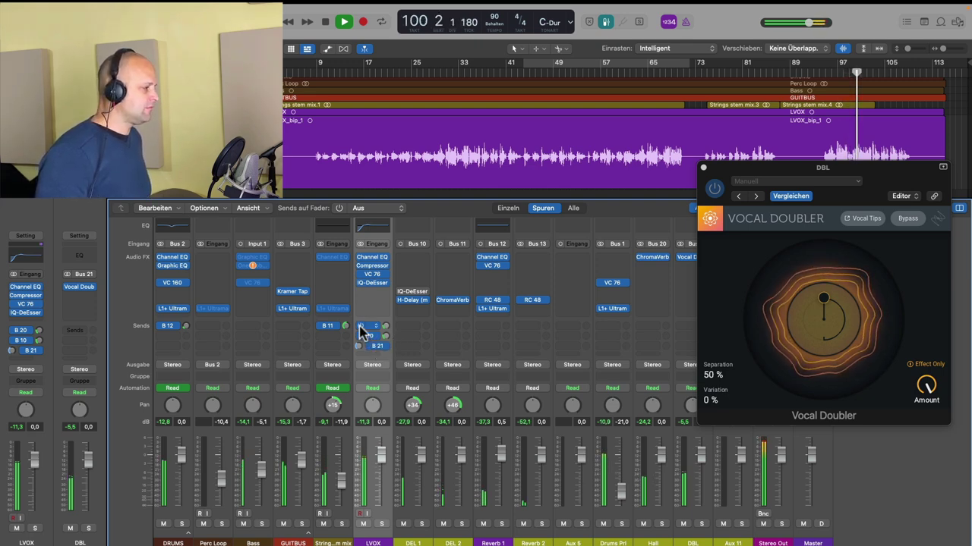
{"action": "mouse_move", "coordinate": [386, 336]}
{"action": "left_mouse_down"}
{"action": "mouse_move", "coordinate": [385, 315]}
{"action": "mouse_move", "coordinate": [387, 343]}
{"action": "left_mouse_up"}
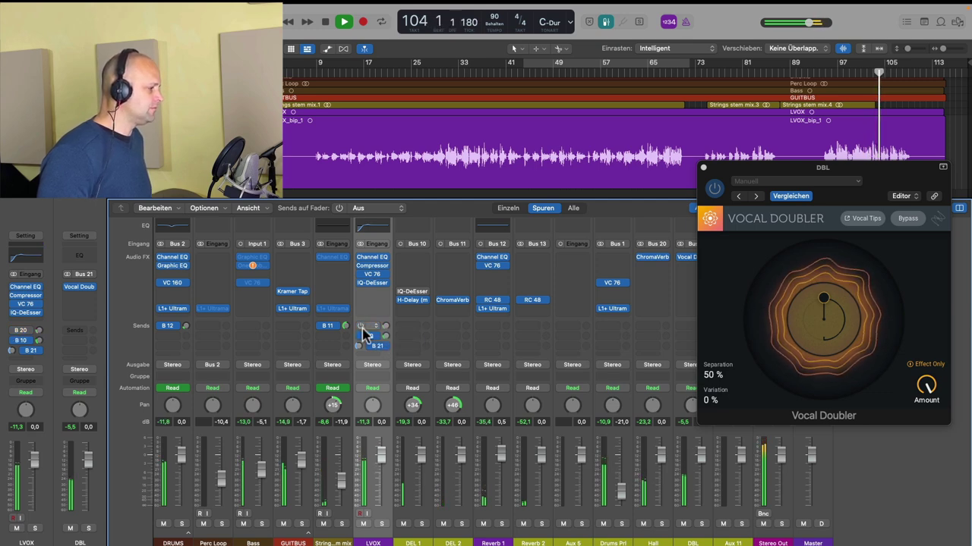
Step: Compare the vocal with all three LVOX sends off and on, leaving them switched on
{"action": "left_click", "coordinate": [369, 347]}
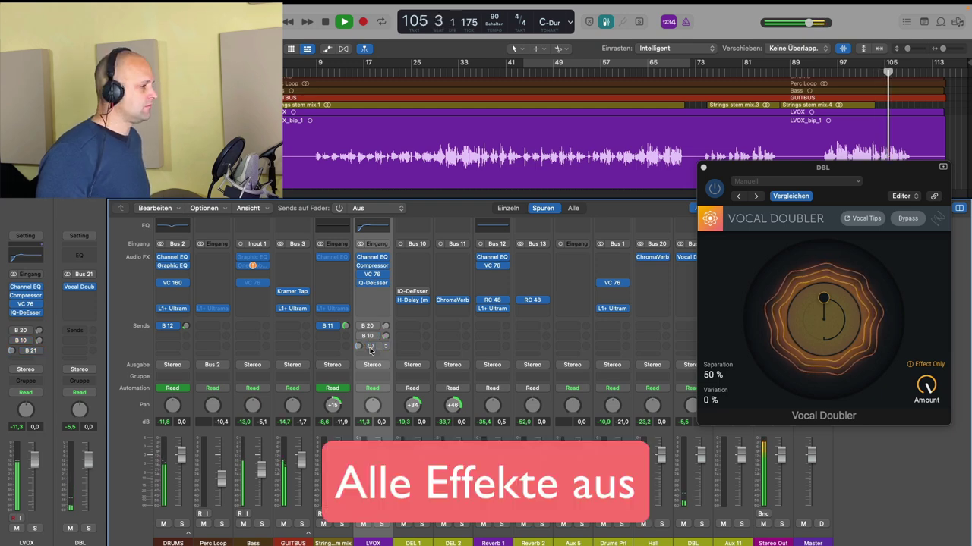
{"action": "left_click", "coordinate": [370, 348]}
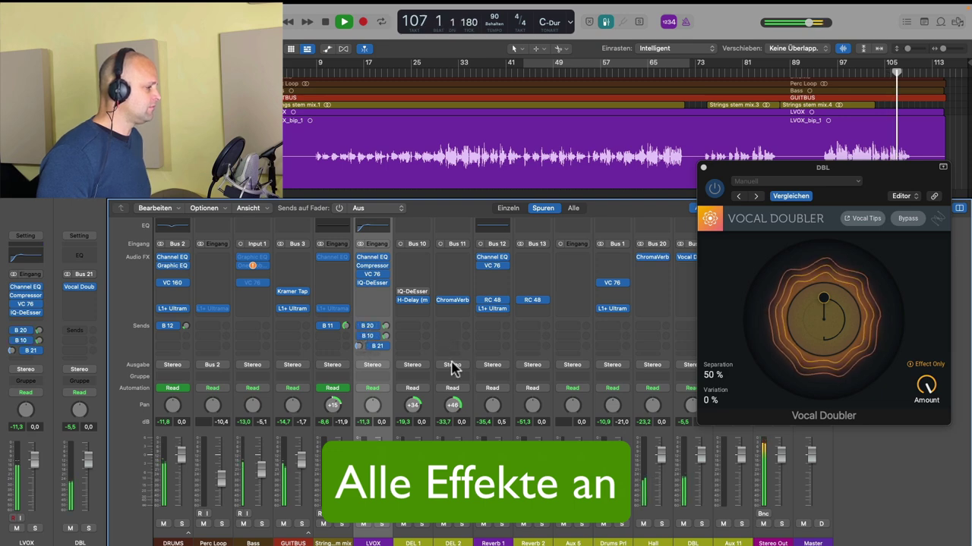
{"action": "left_click_drag", "start_coordinate": [387, 326], "coordinate": [388, 321]}
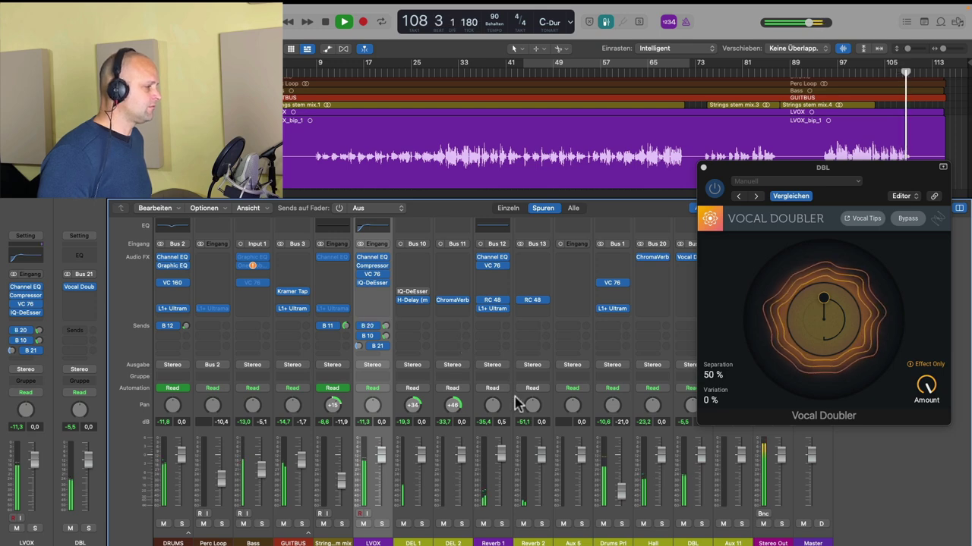